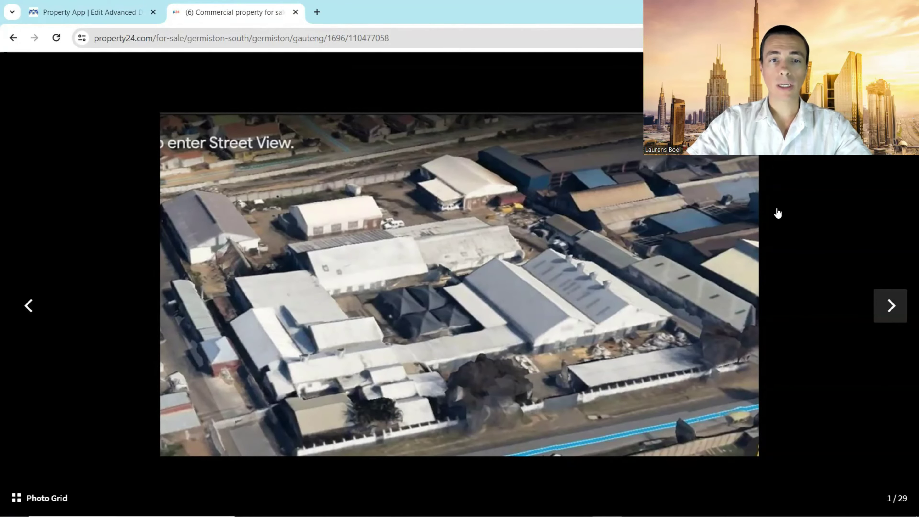
Page through the Germiston listing photos in Property24, past the loading bay, warehouse and workshop interiors
left_click(777, 214)
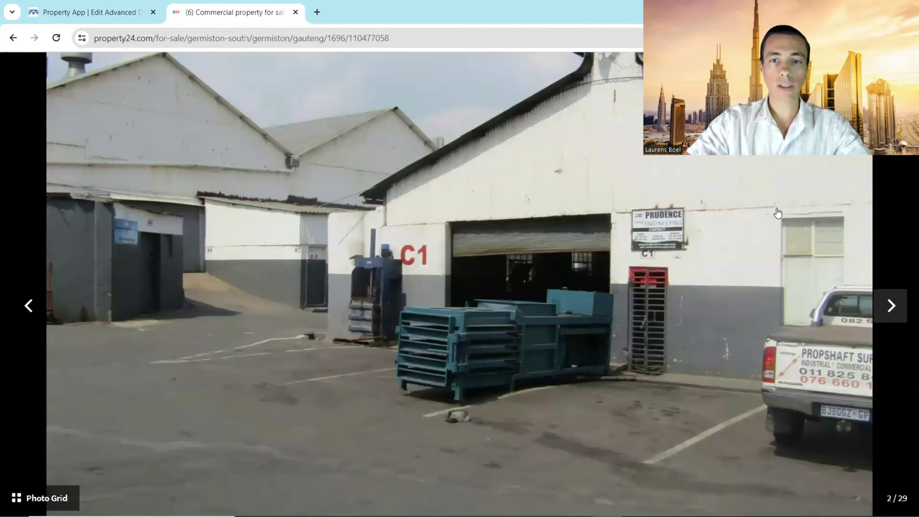
left_click(776, 214)
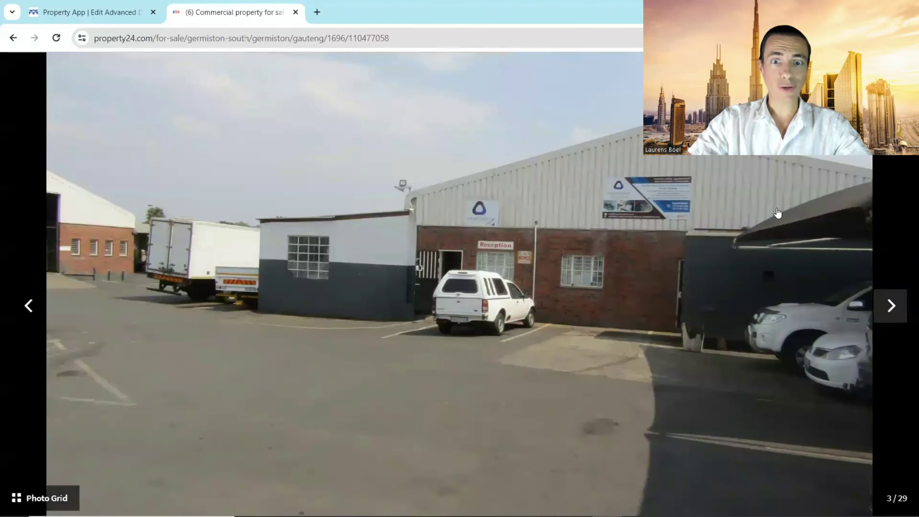
left_click(777, 214)
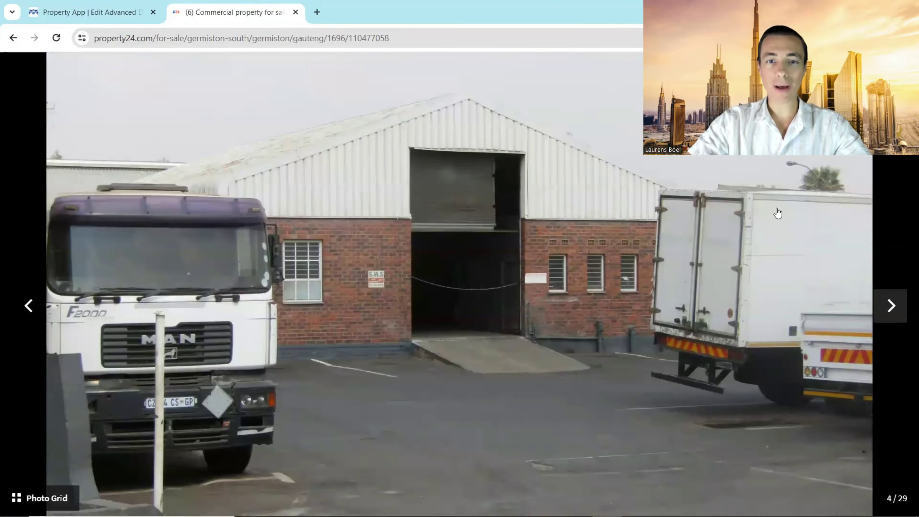
left_click(777, 214)
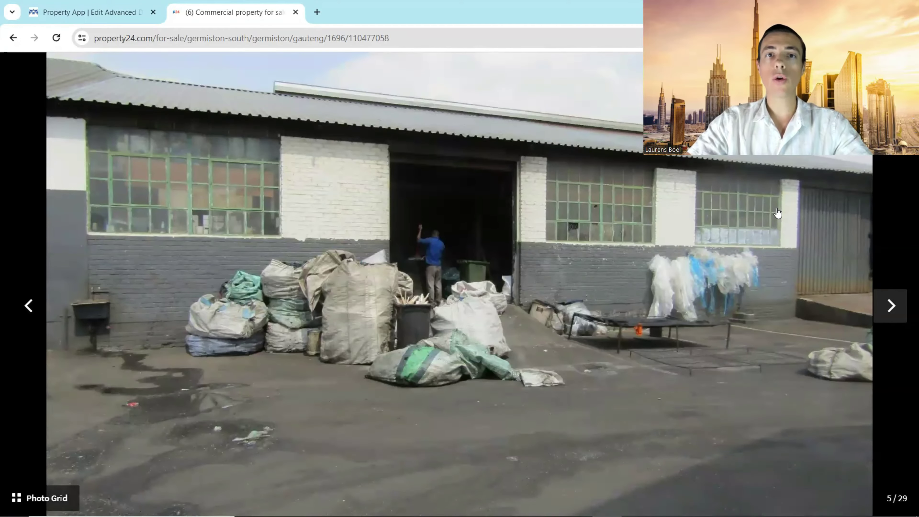
left_click(777, 213)
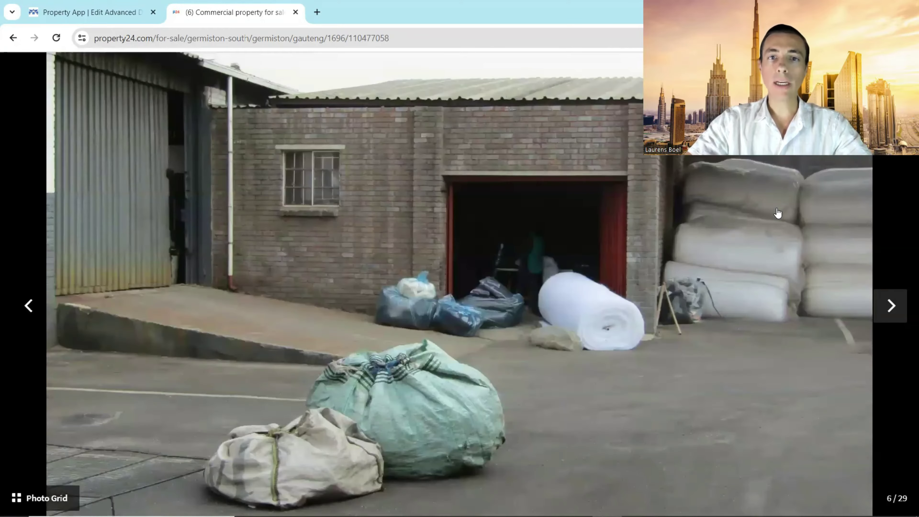
left_click(778, 213)
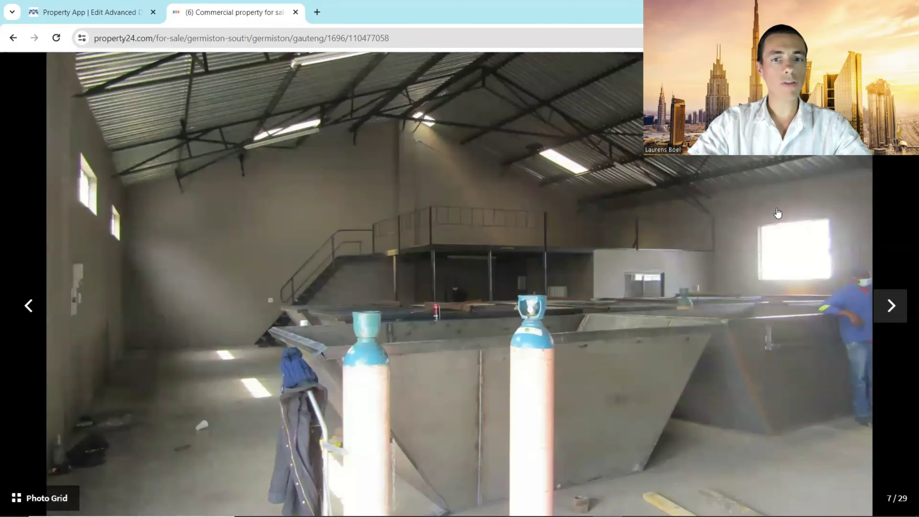
left_click(778, 213)
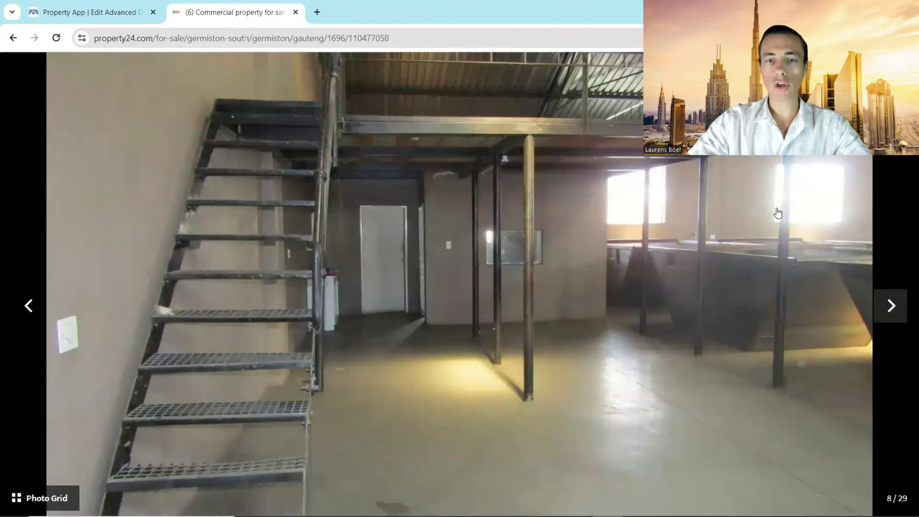
left_click(777, 213)
left_click(777, 214)
left_click(778, 214)
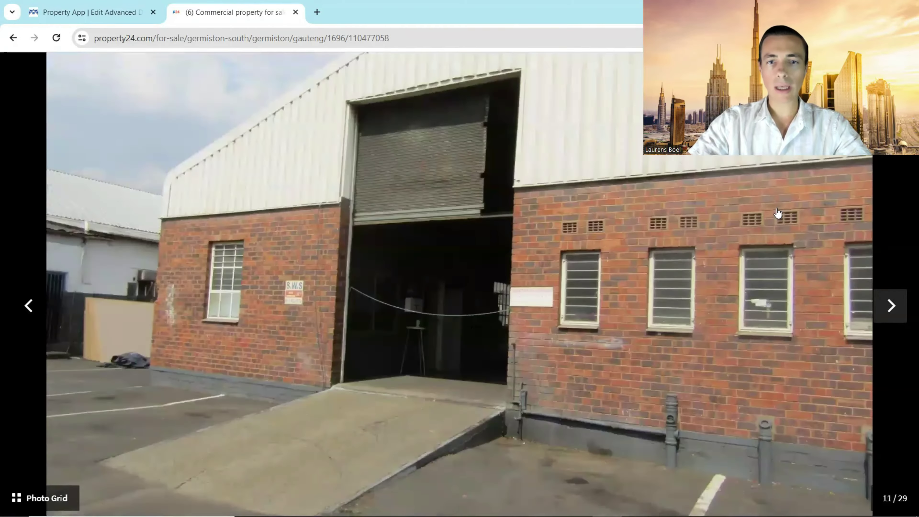
left_click(777, 213)
left_click(778, 213)
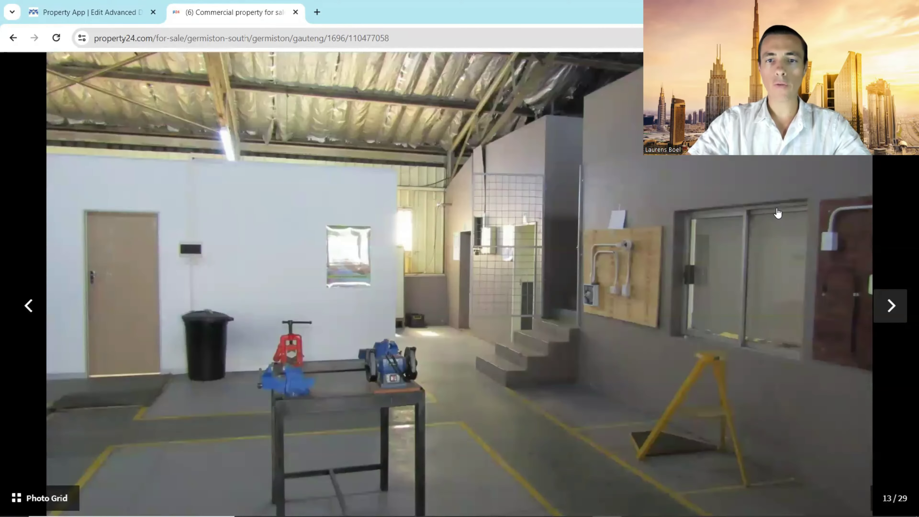
left_click(778, 213)
Browse the remaining photos through covered parking and street entrance, then return to the Germiston - Commercial deal
left_click(777, 213)
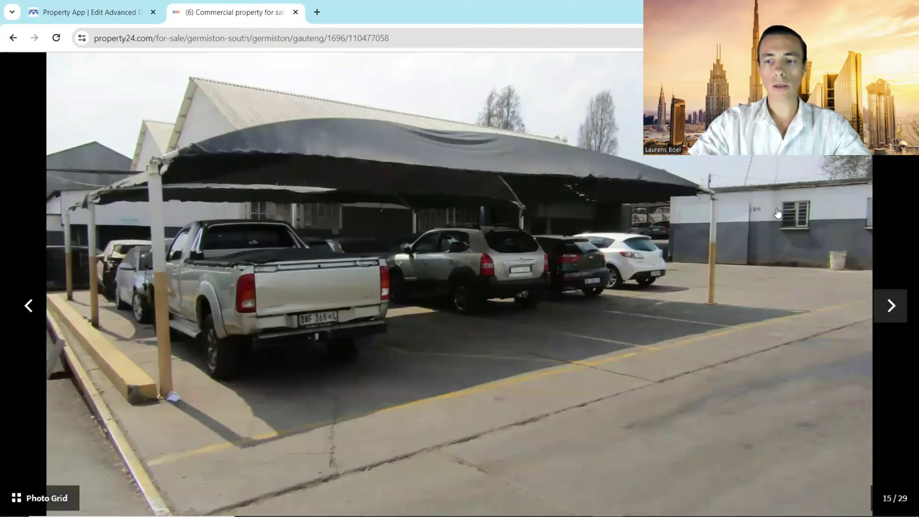
left_click(777, 213)
left_click(777, 213)
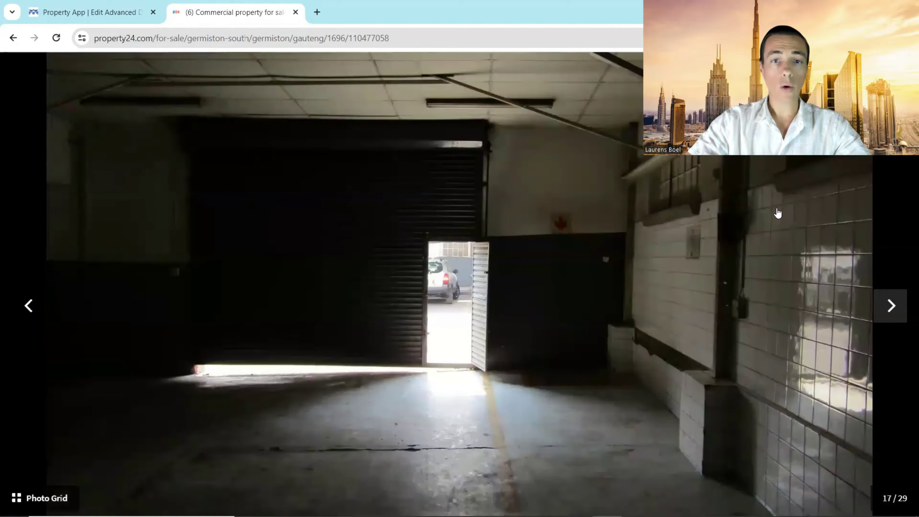
left_click(777, 214)
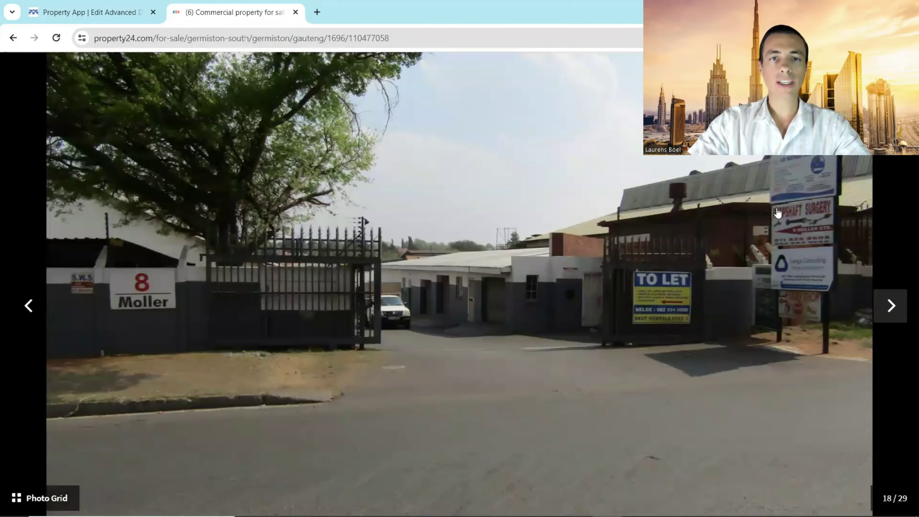
left_click(778, 213)
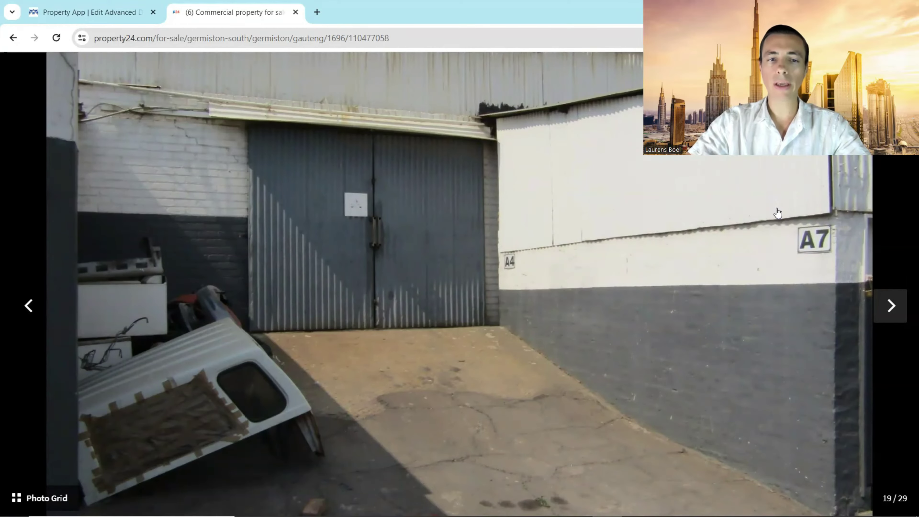
left_click(778, 213)
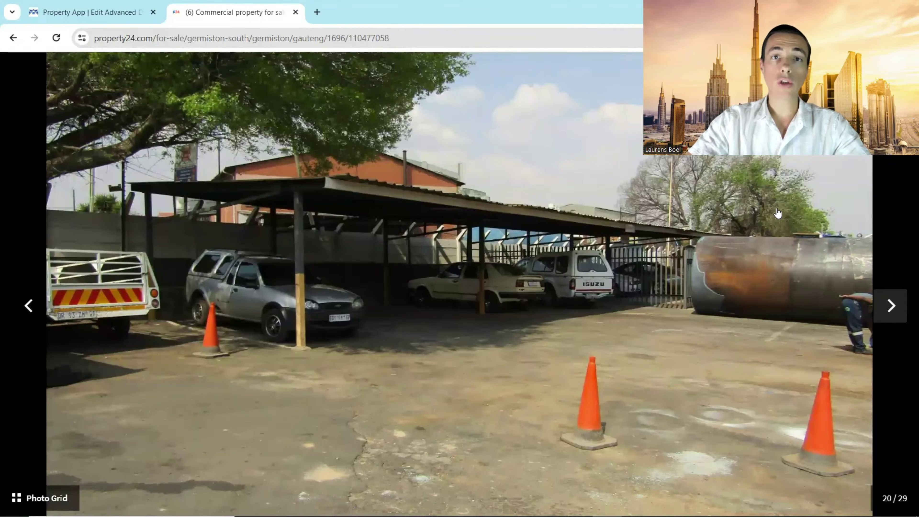
left_click(778, 214)
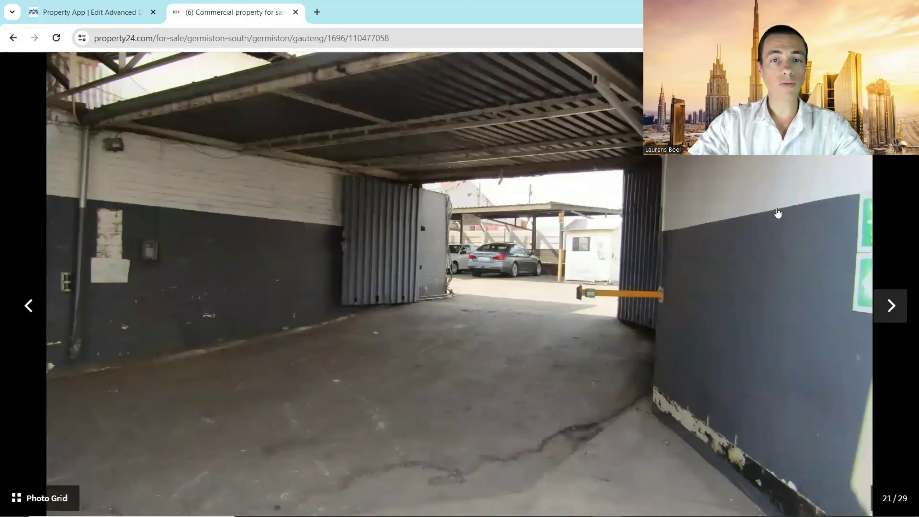
left_click(777, 213)
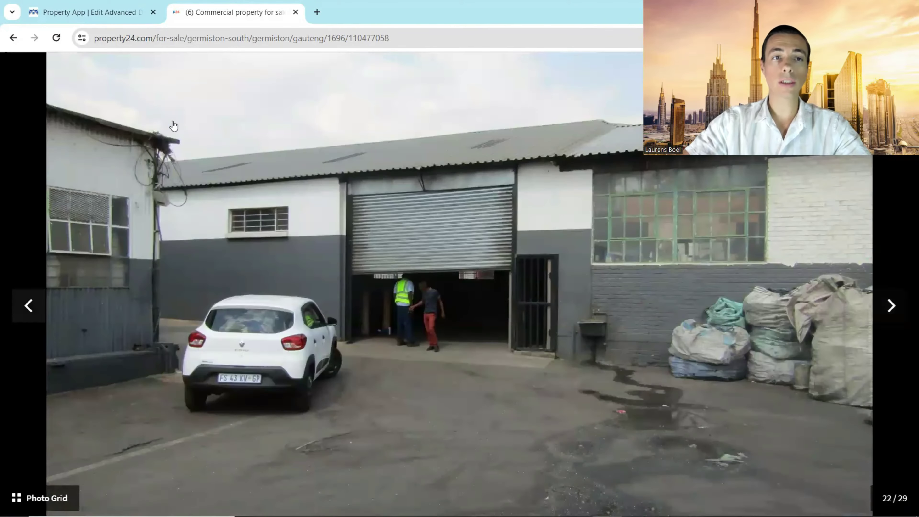
left_click(97, 13)
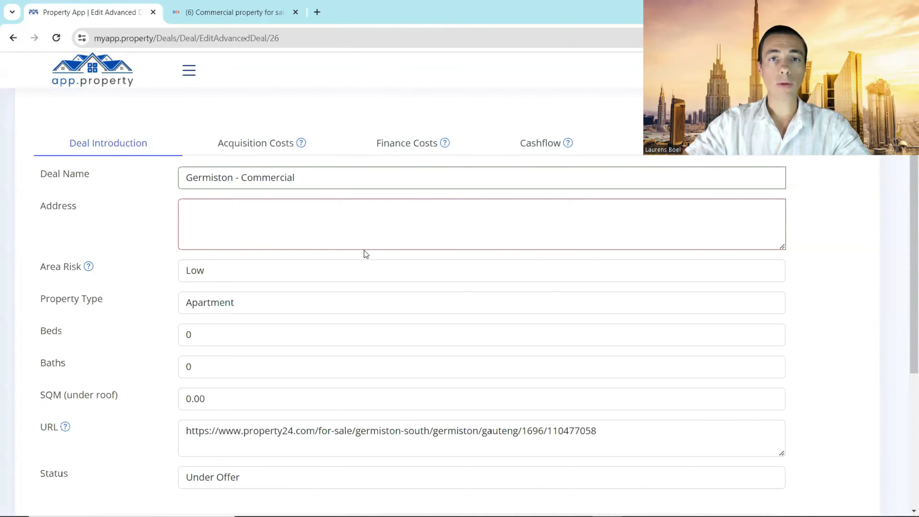
Review Valuation and Buying Costs, then show the R7,000,000 commercial loan at 12.75% over 10 years
left_click(252, 145)
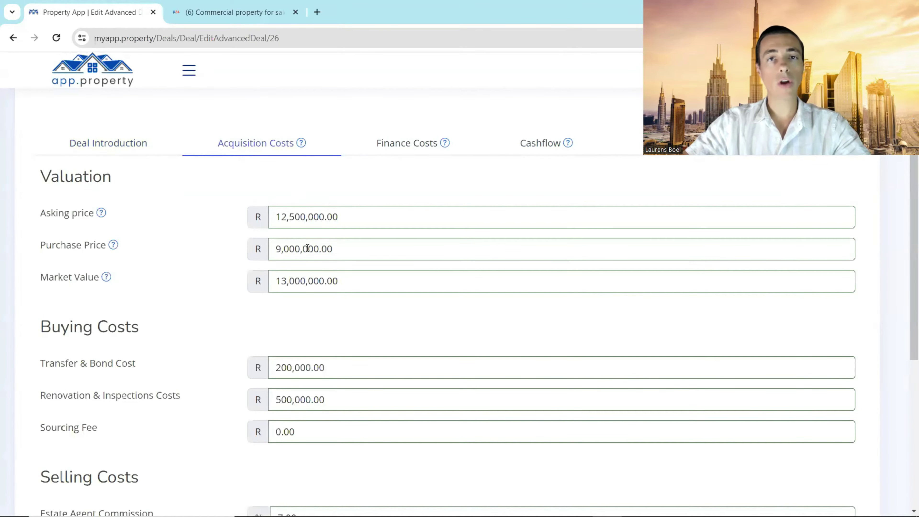
scroll(318, 268, "down", 3)
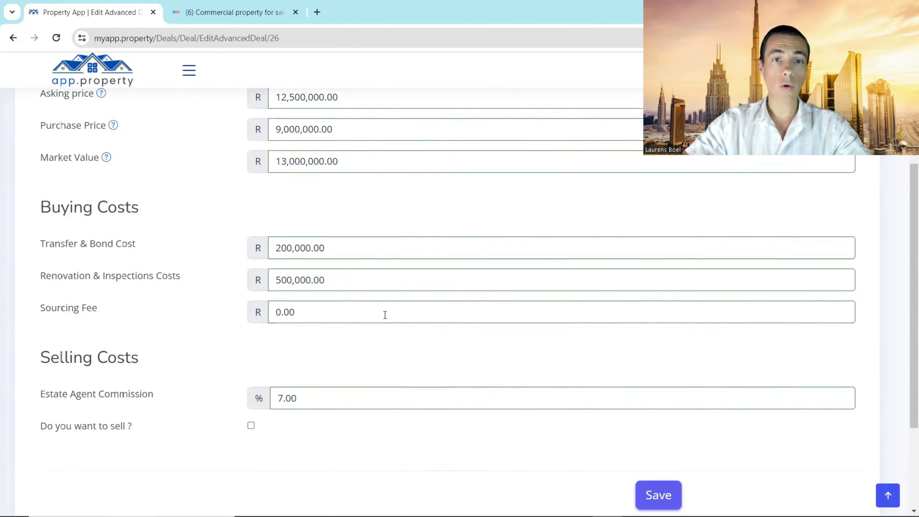
scroll(384, 314, "up", 5)
left_click(390, 207)
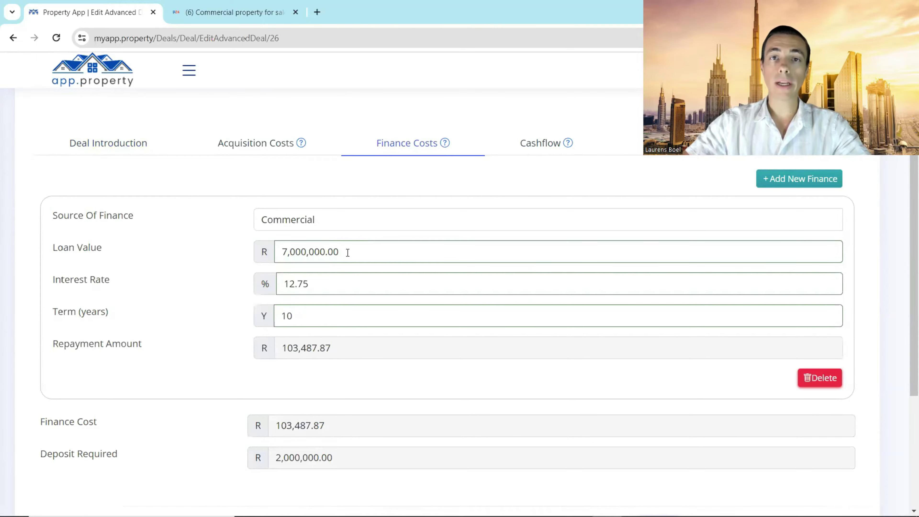
Show the Cashflow inputs with R292,000 monthly rent at 85% occupancy
left_click(536, 143)
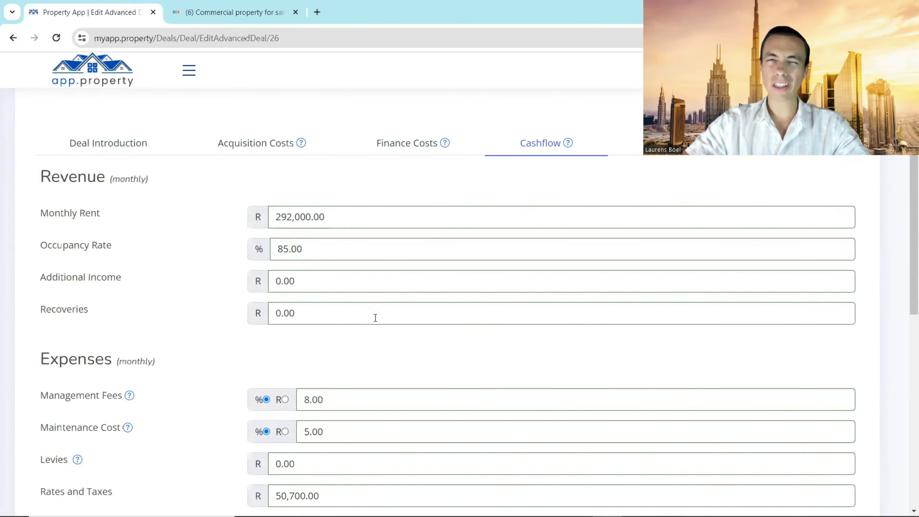
Scroll through Expenses to the Entreprise Details and Escalations sections showing 27% income tax
scroll(372, 311, "down", 8)
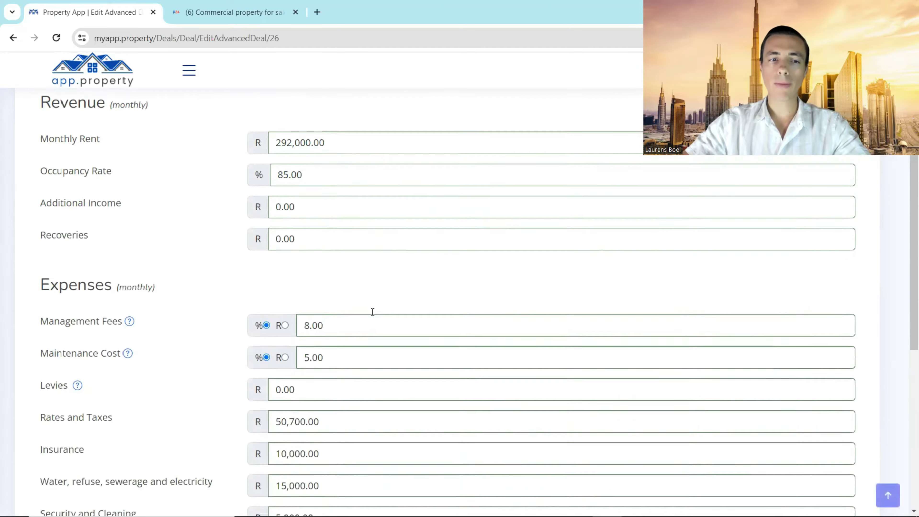
scroll(361, 307, "up", 1)
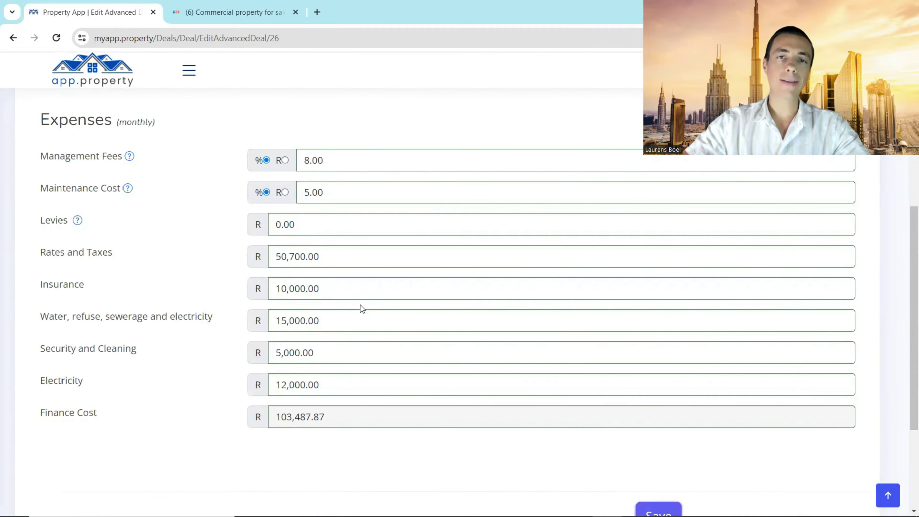
scroll(479, 338, "up", 1)
scroll(357, 336, "down", 10)
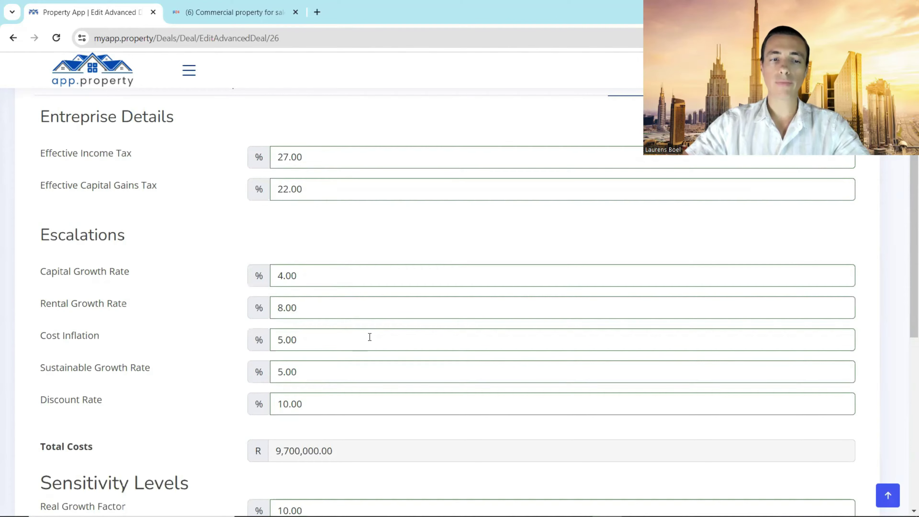
Scroll down through the growth assumptions to the Sensitivity Levels section
scroll(369, 337, "down", 5)
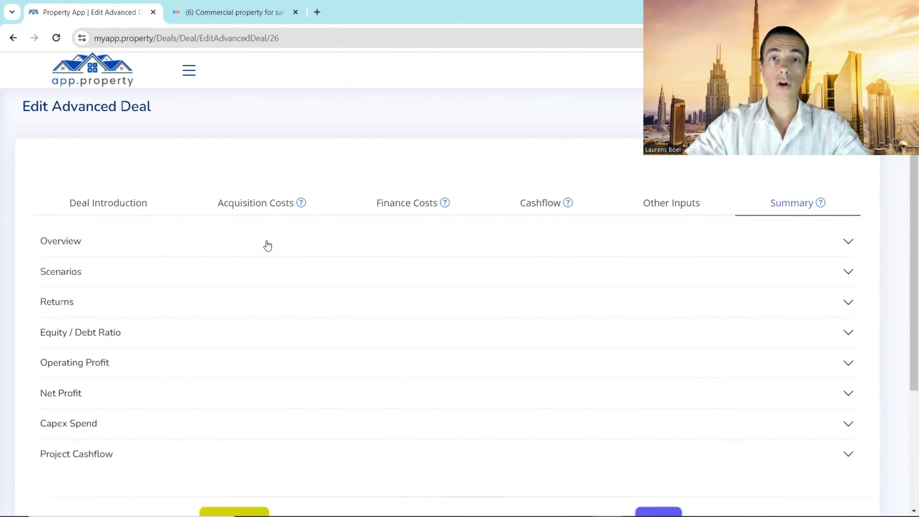
Expand the Overview results and read through the price discounts
left_click(267, 246)
scroll(387, 286, "down", 2)
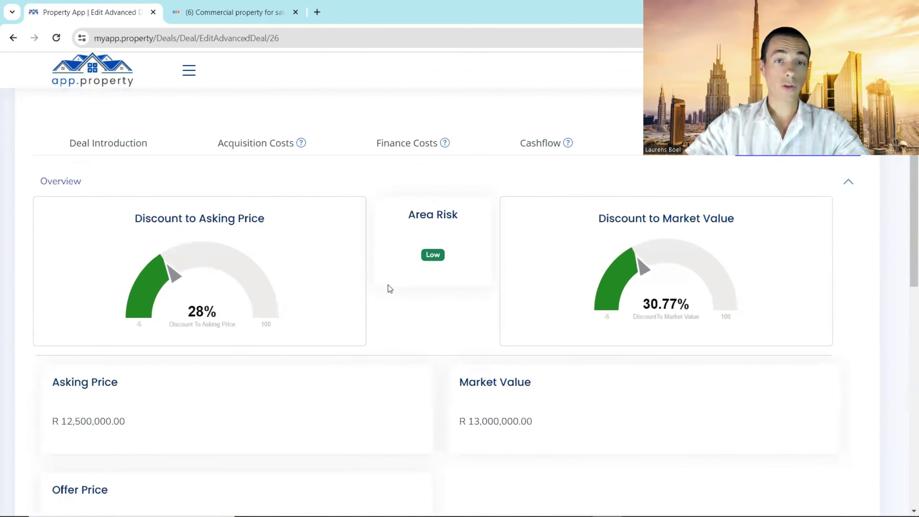
scroll(388, 284, "down", 2)
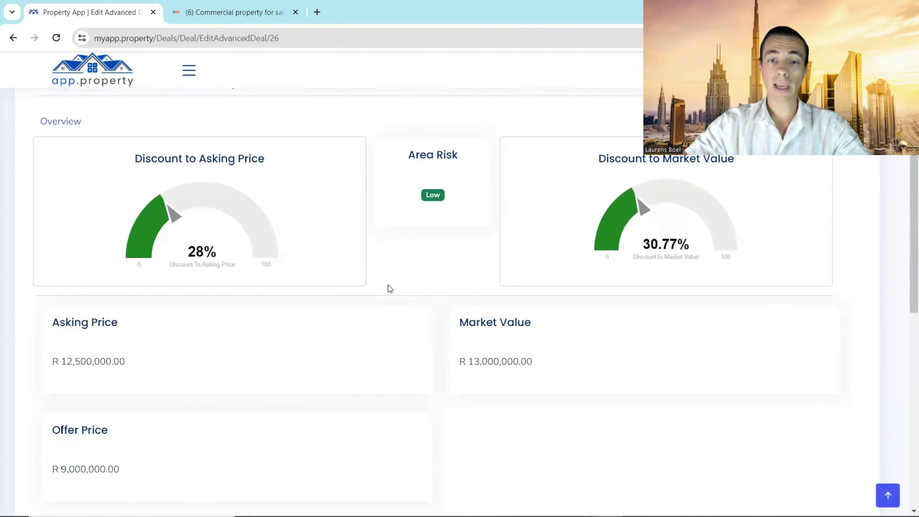
scroll(388, 285, "down", 3)
scroll(387, 285, "down", 3)
Expand Scenarios and highlight the Base gross yield of 33.09% and the Base year-1 cashflow
left_click(257, 321)
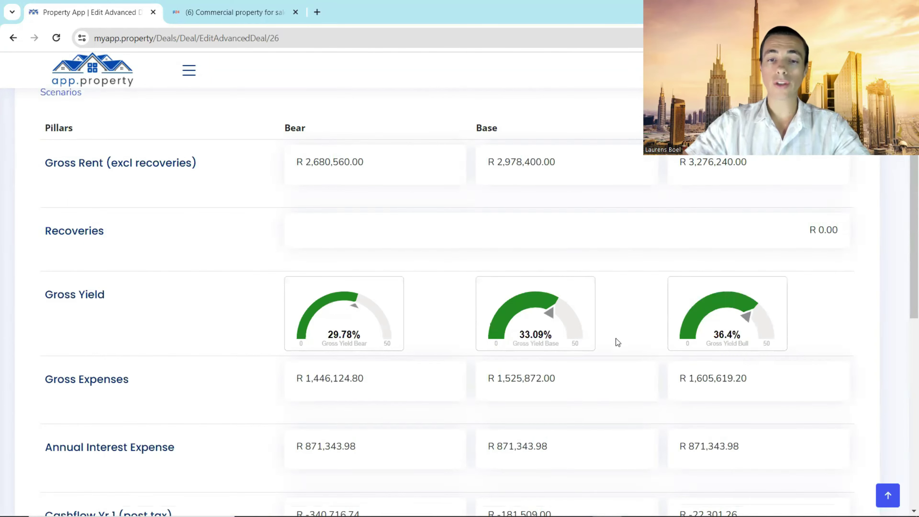
left_click_drag(520, 334, 557, 335)
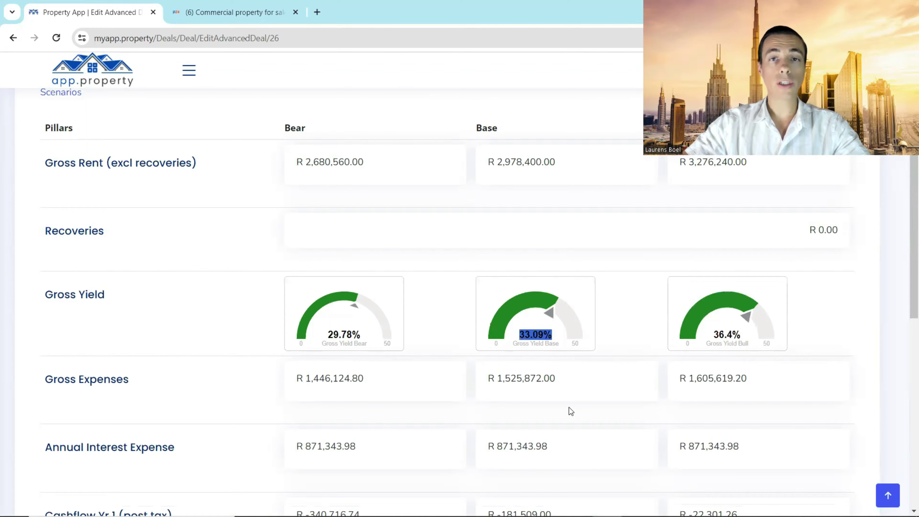
scroll(569, 404, "down", 5)
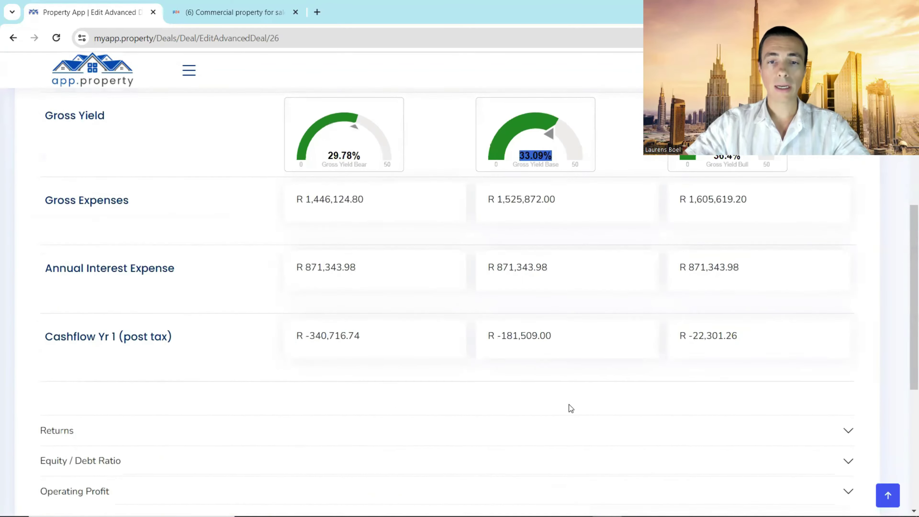
left_click_drag(487, 336, 559, 339)
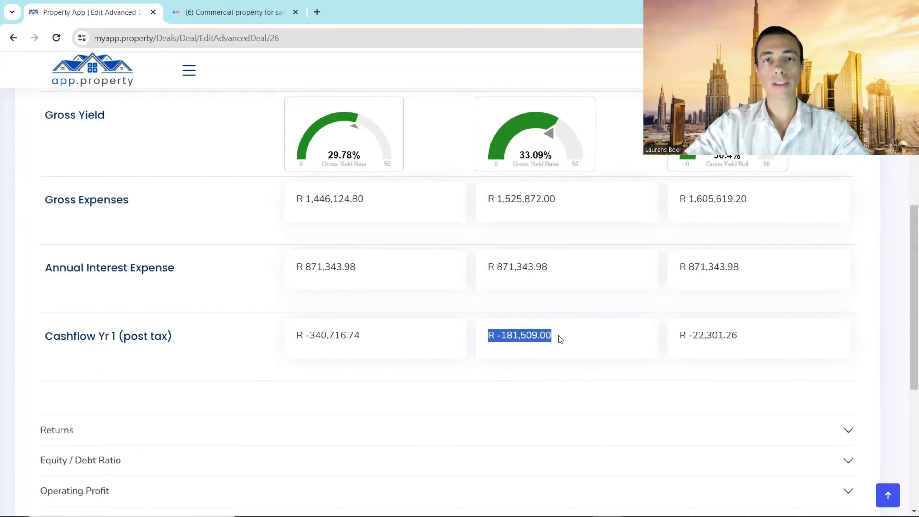
left_click(416, 430)
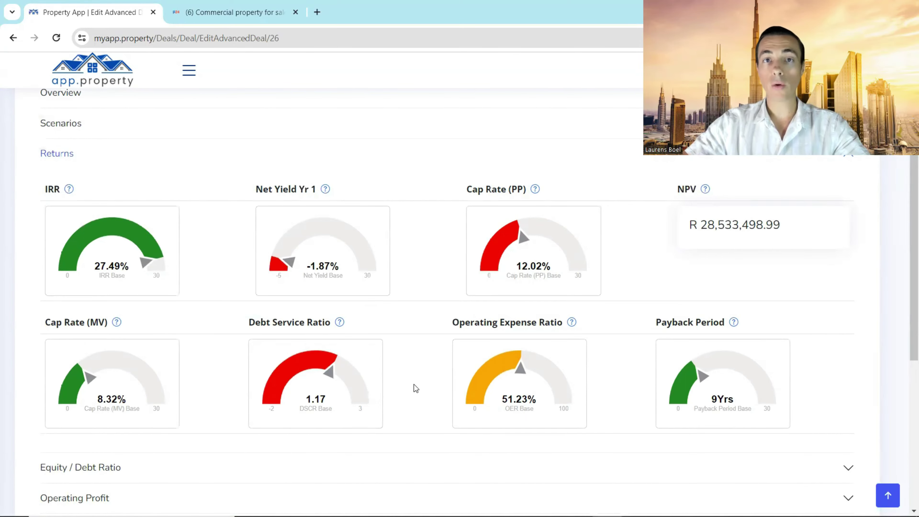
After reading IRR, NPV and Cap Rate, open the 20-year Equity / Debt Ratio chart
left_click(441, 467)
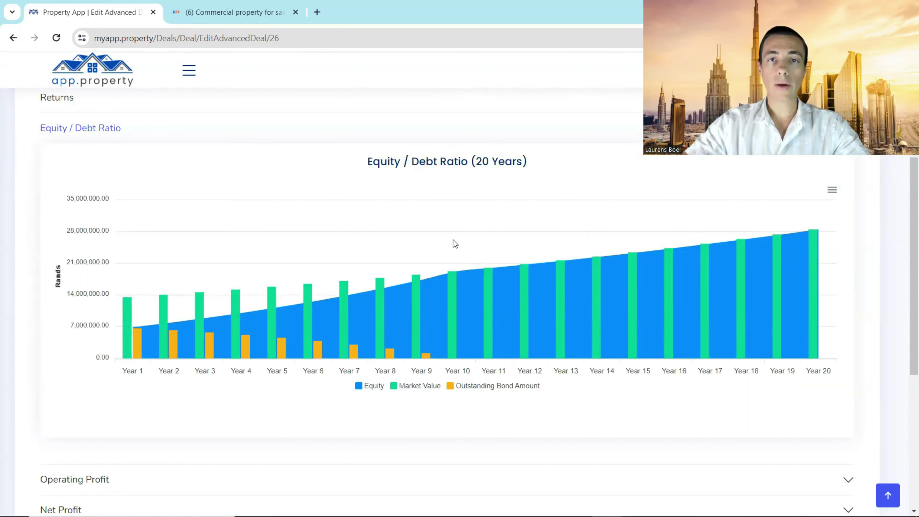
Open the Net Profit chart and Capex Spend pie: deposit 74.1%, renovation 18.5%, transfer and bond 7.4%
mouse_move(449, 286)
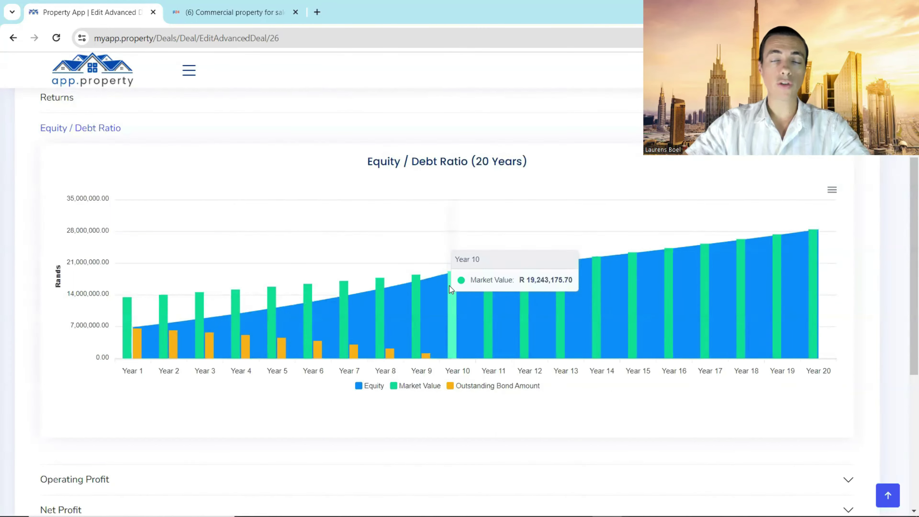
scroll(503, 398, "down", 3)
left_click(445, 393)
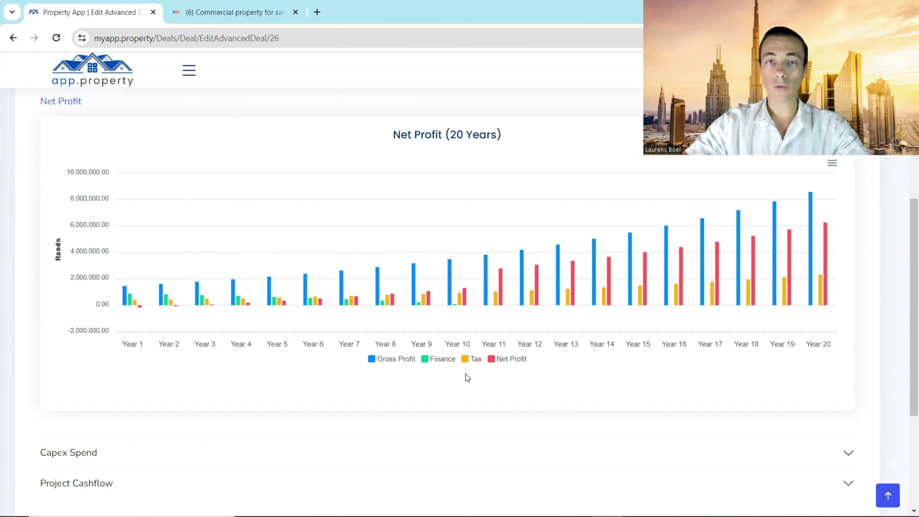
left_click(440, 451)
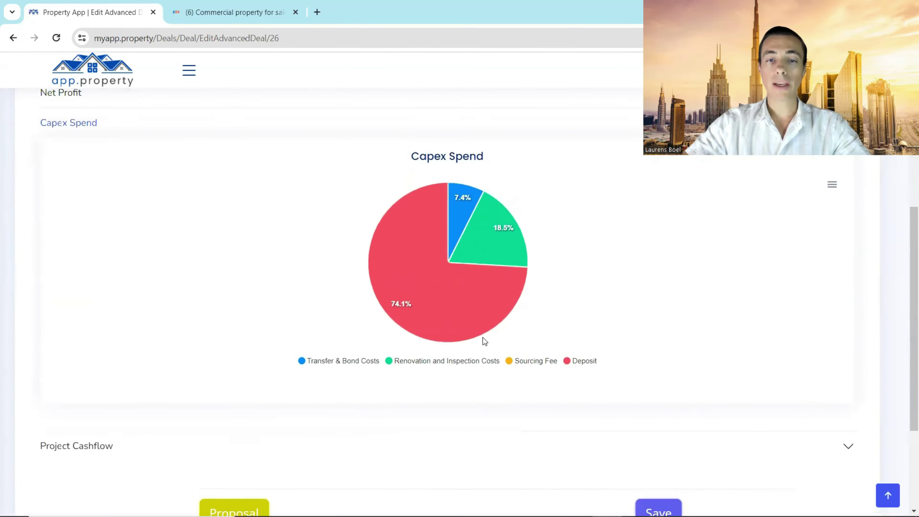
mouse_move(450, 321)
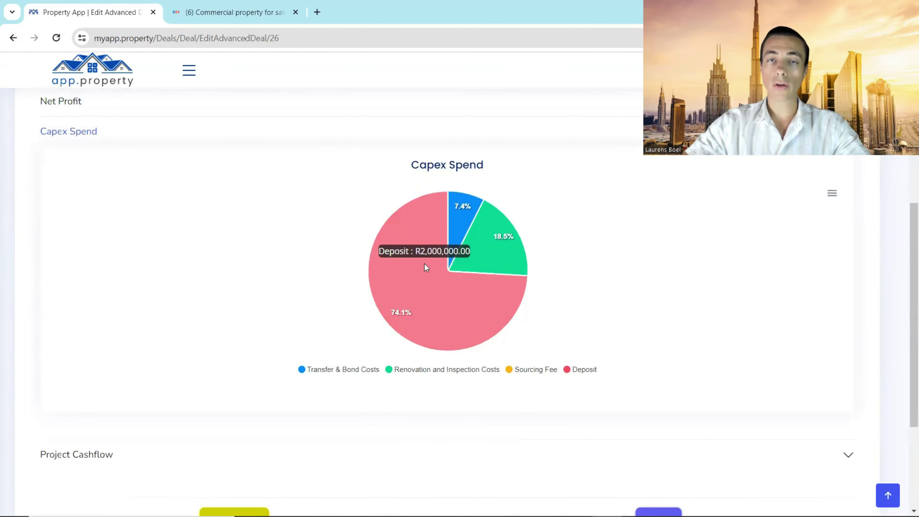
mouse_move(495, 258)
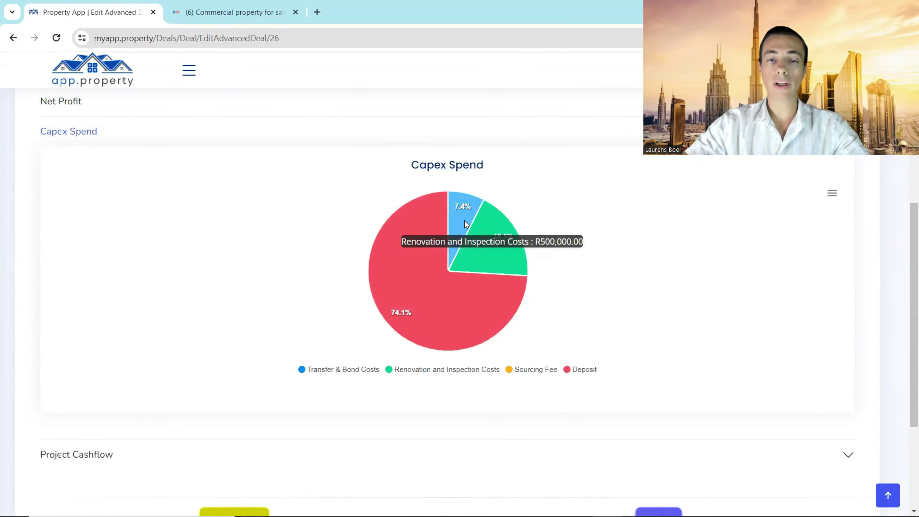
scroll(370, 352, "down", 3)
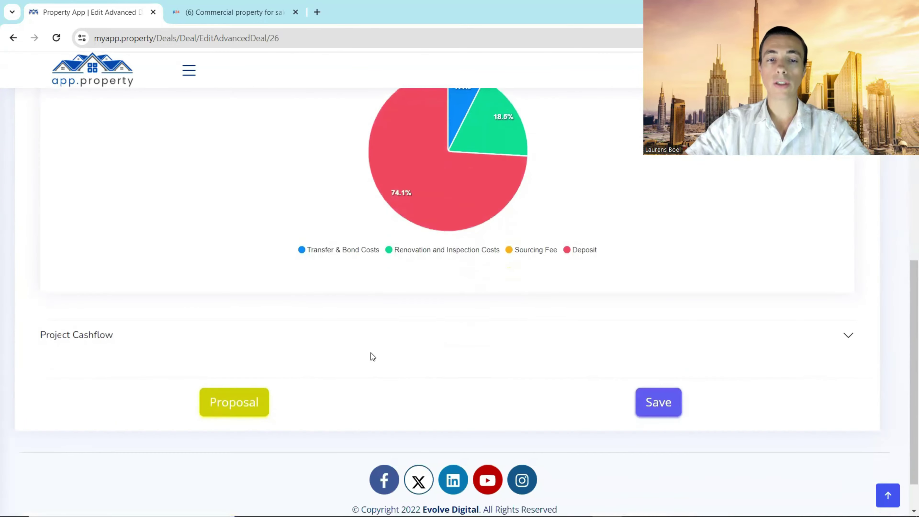
Expand the 20-year Project Cashflow chart and inspect its values
left_click(361, 331)
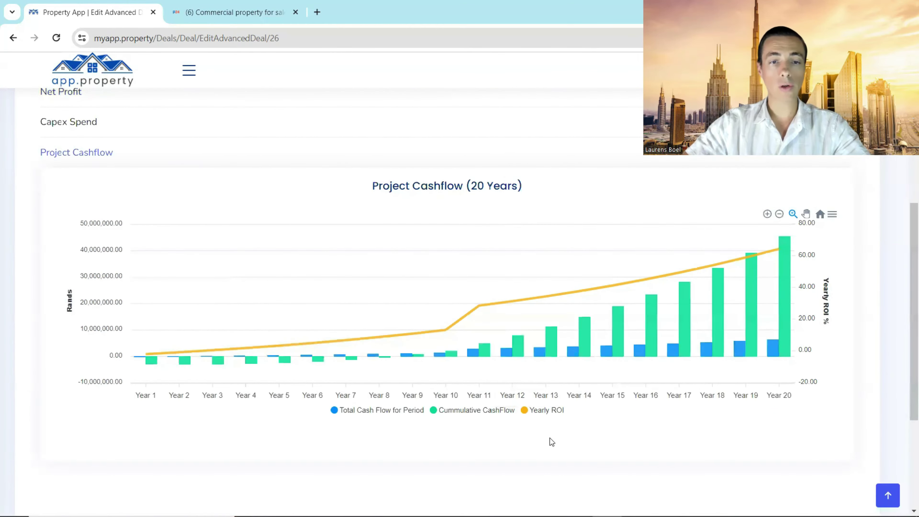
mouse_move(831, 354)
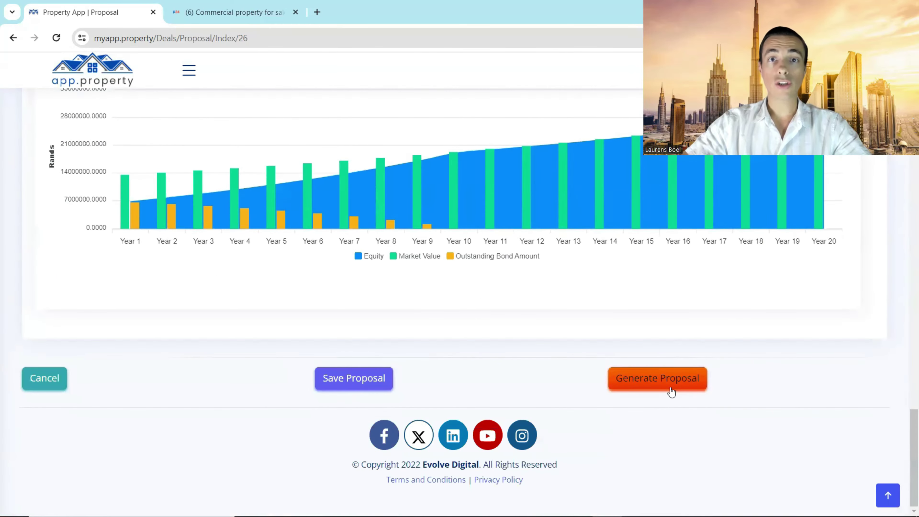
Scroll down the Germiston proposal page to its final charts
scroll(490, 318, "down", 4)
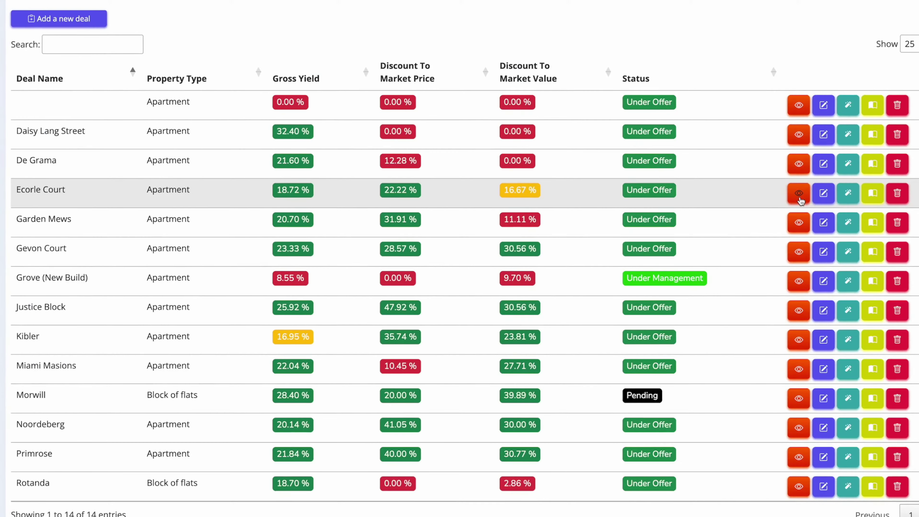
Preview the Ecorle Court deal, collapsing Equity / Debt Ratio and expanding Returns to show the 20-year cashflow
left_click(651, 223)
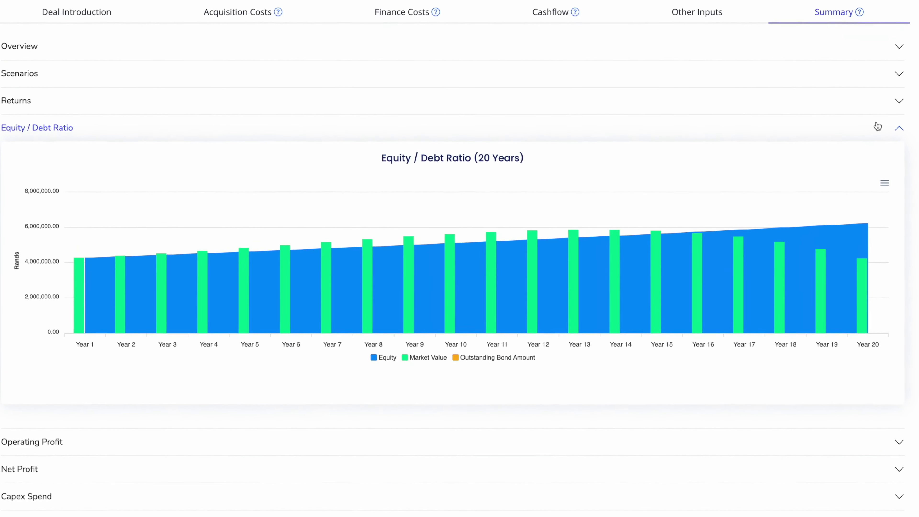
left_click(897, 110)
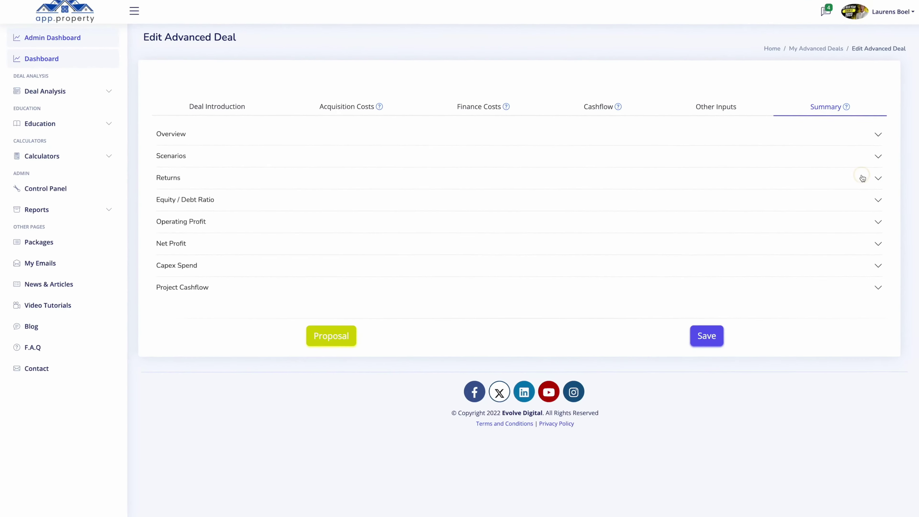
left_click(897, 84)
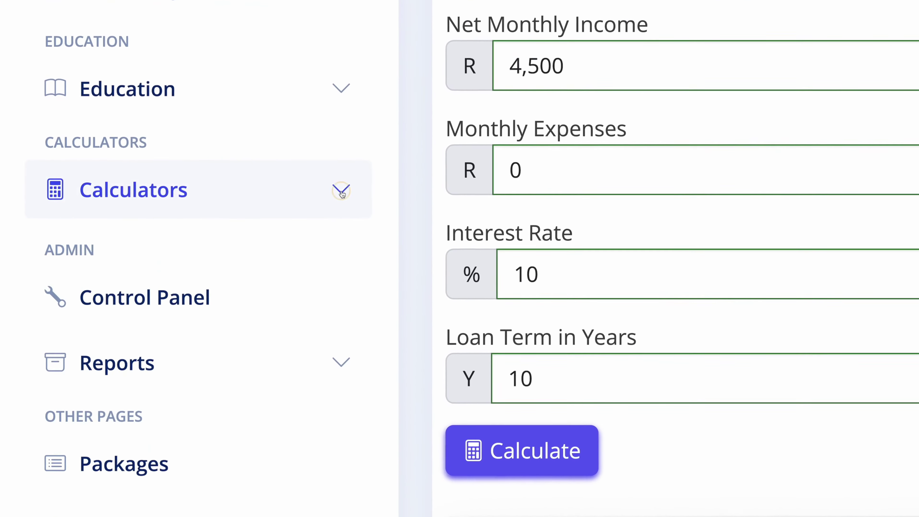
Run the Affordability Calculator with R30,000 income, R20,000 expenses, 11.75% interest and a 20-year term
left_click(342, 192)
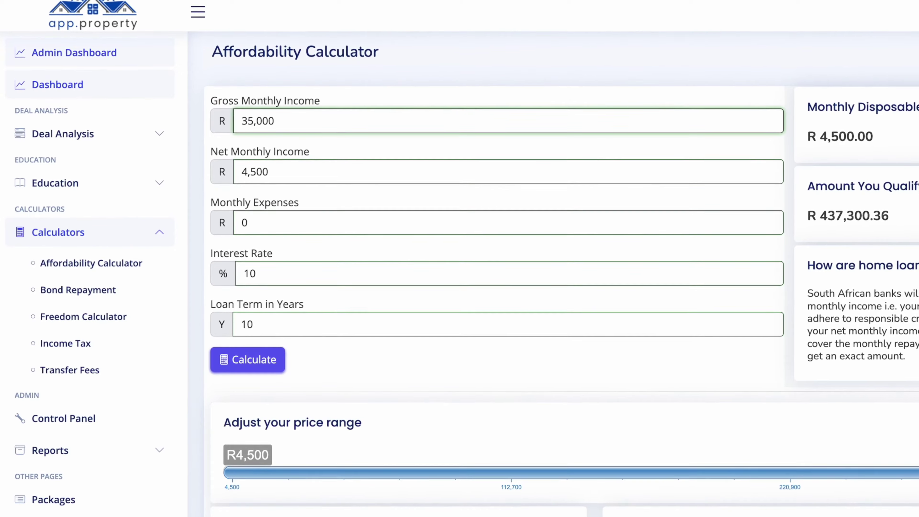
type("30000")
key("Tab")
type("20000")
key("Tab")
type("11.75")
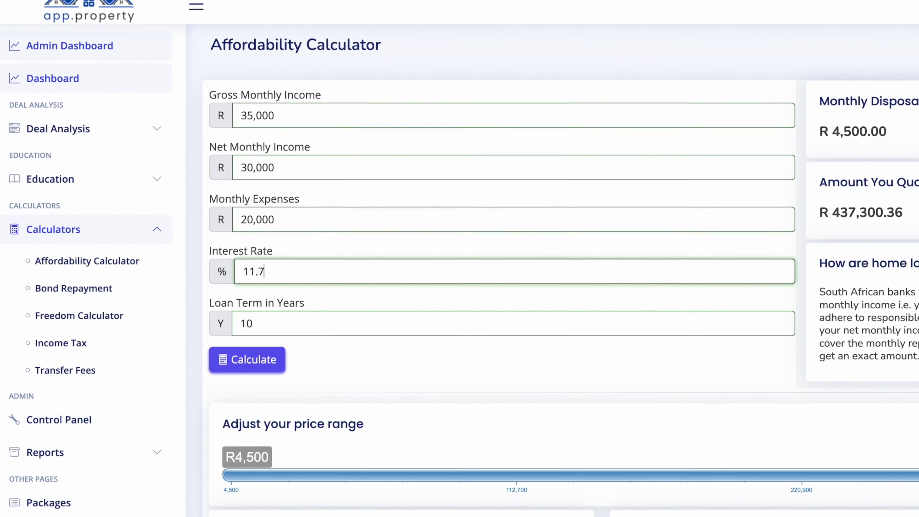
key("Tab")
type("20")
left_click(249, 365)
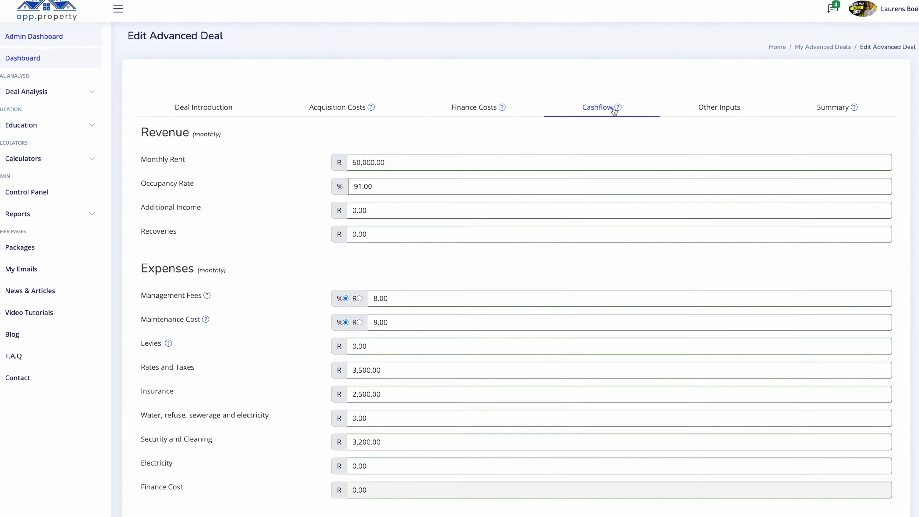
Expand the deal's Summary Overview showing 22.22% discount to asking and 16.67% to market value
left_click(719, 109)
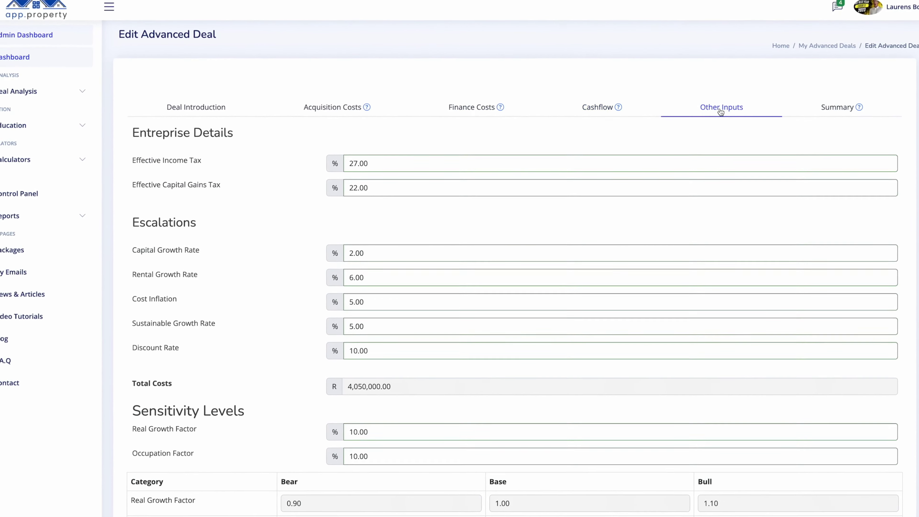
left_click(838, 115)
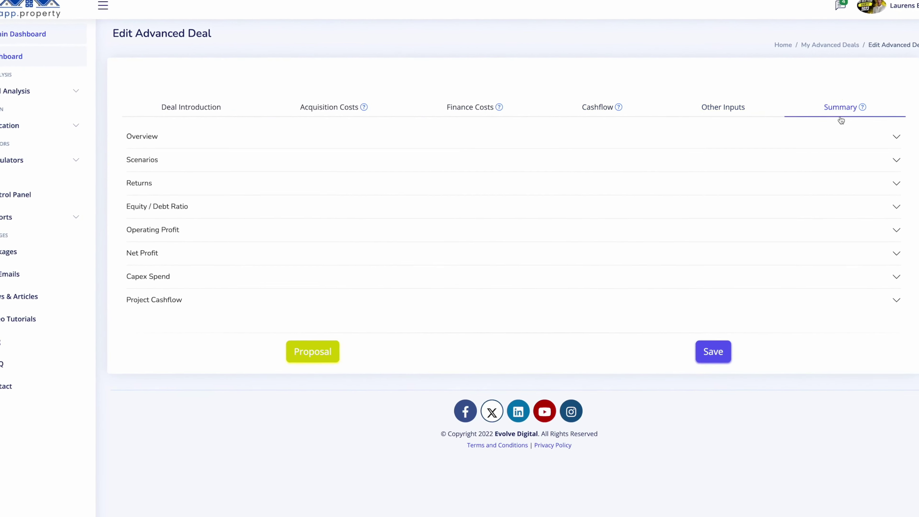
left_click(854, 140)
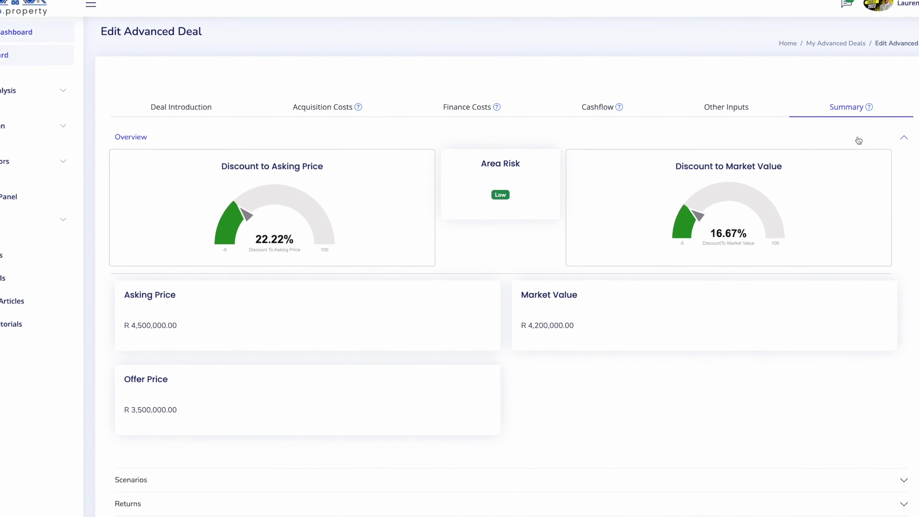